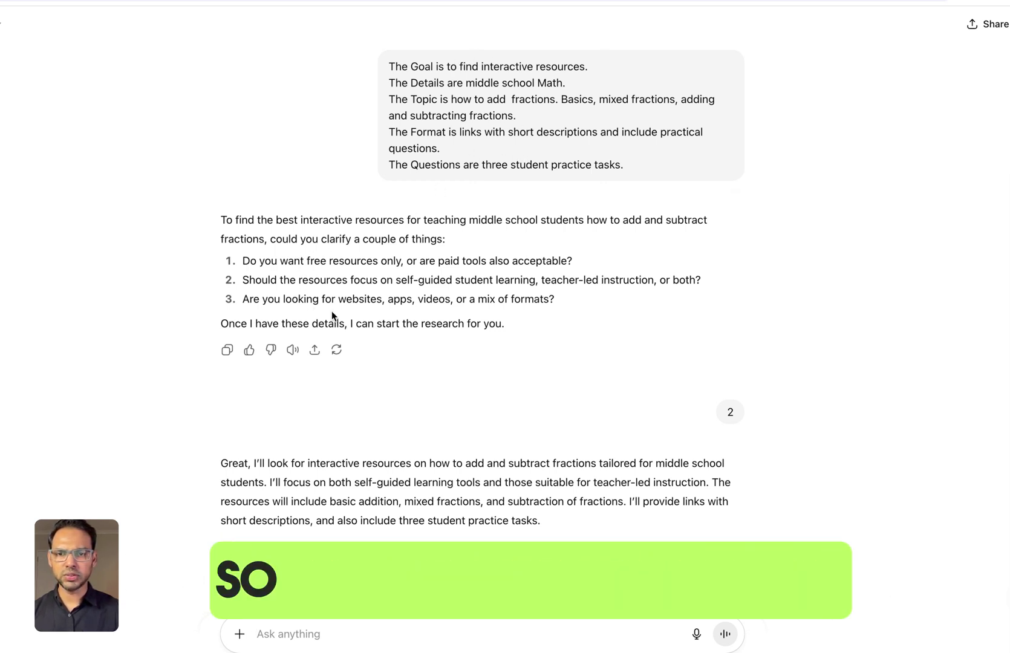
- Scroll through the fractions resource report and the teacher's notes table
scroll(421, 296, "down", 3)
scroll(422, 302, "down", 4)
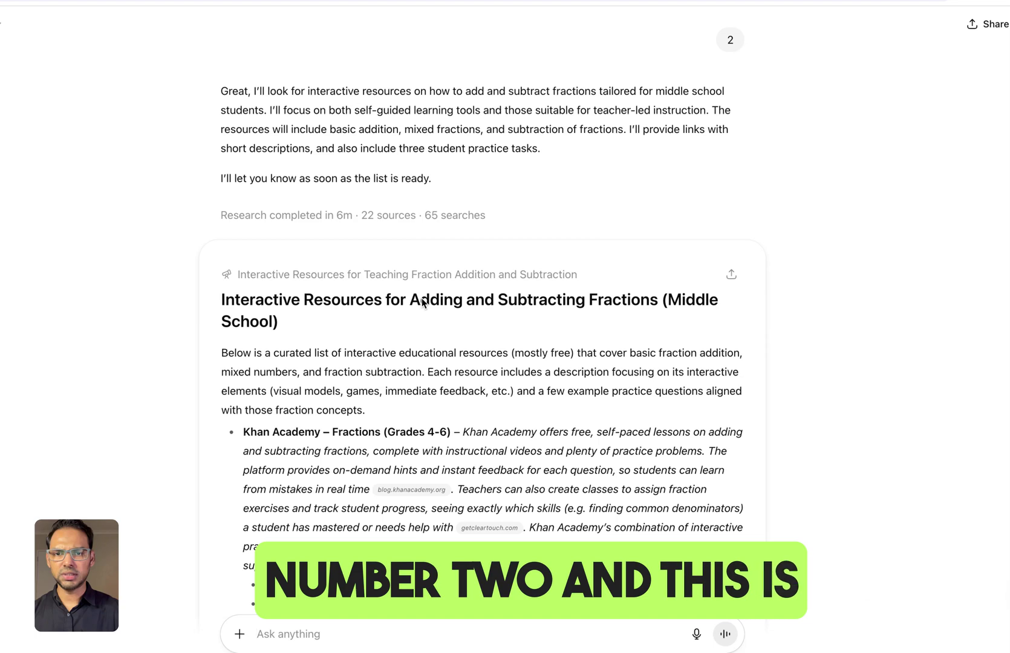
scroll(421, 302, "down", 5)
scroll(421, 298, "down", 3)
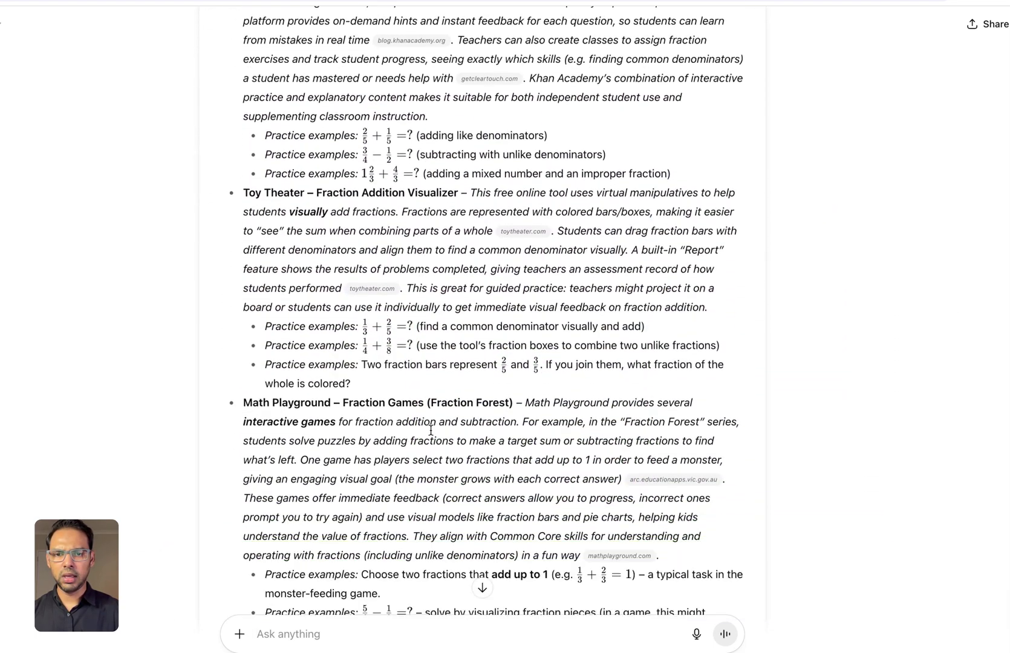
scroll(430, 430, "down", 8)
scroll(430, 429, "down", 9)
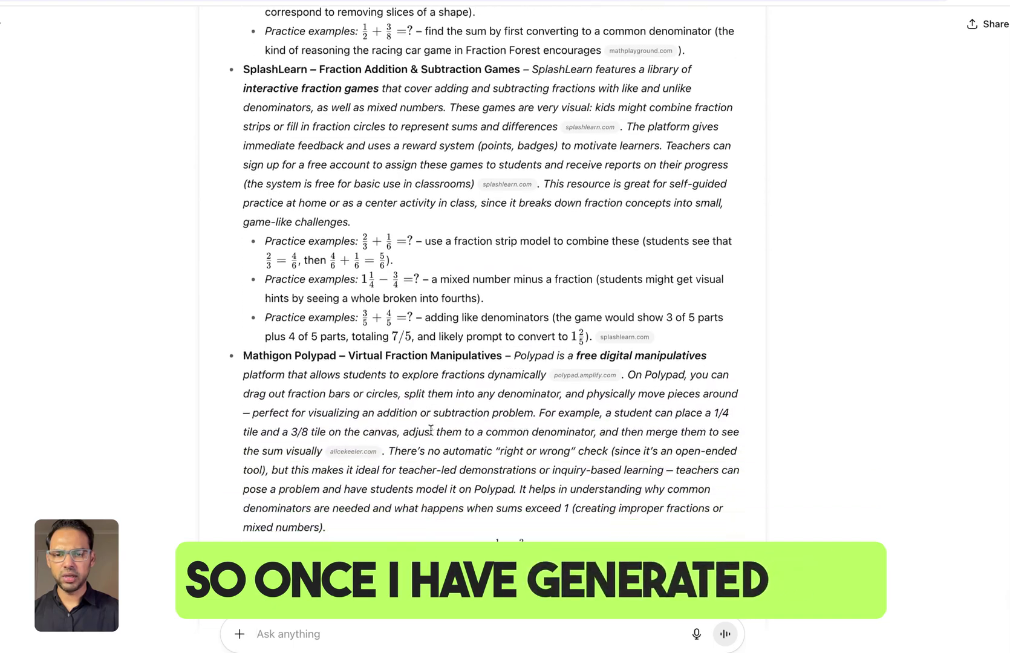
scroll(430, 430, "down", 20)
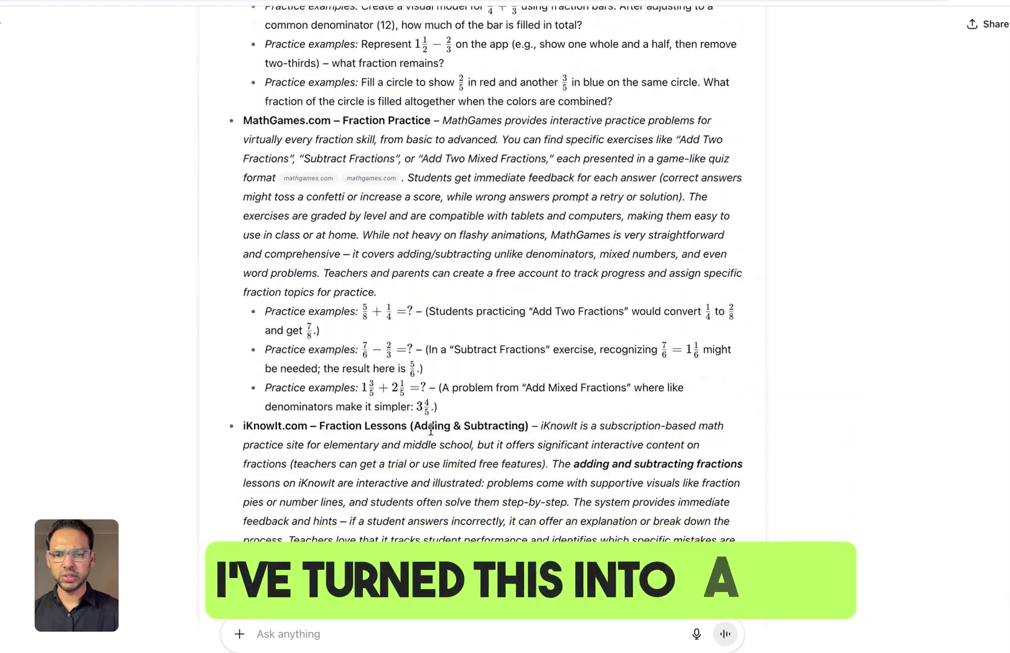
scroll(431, 435, "down", 1)
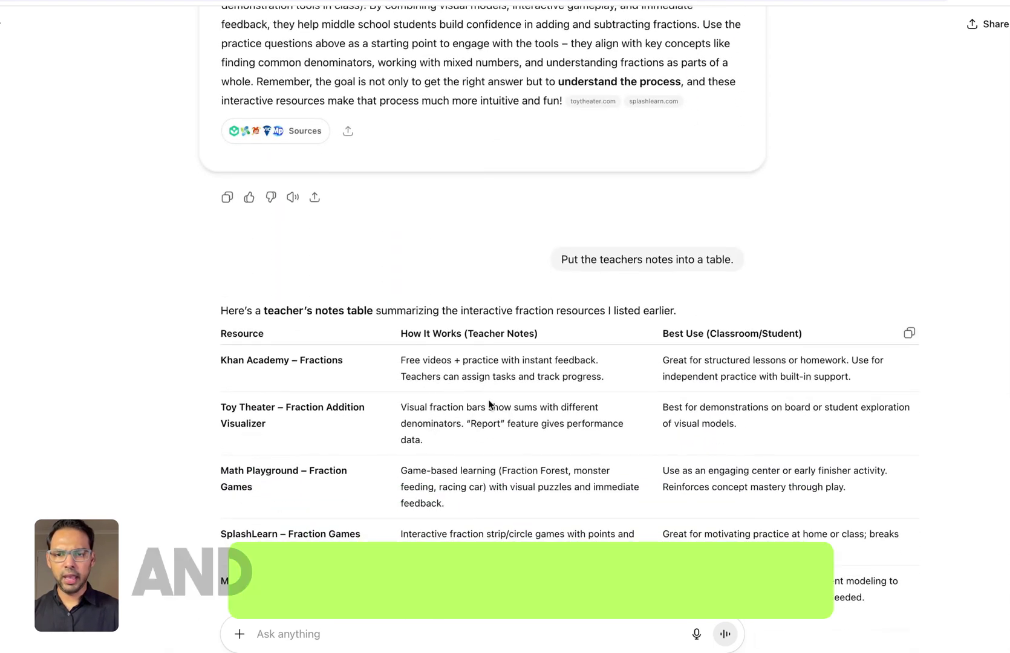
scroll(491, 412, "down", 3)
scroll(491, 412, "down", 2)
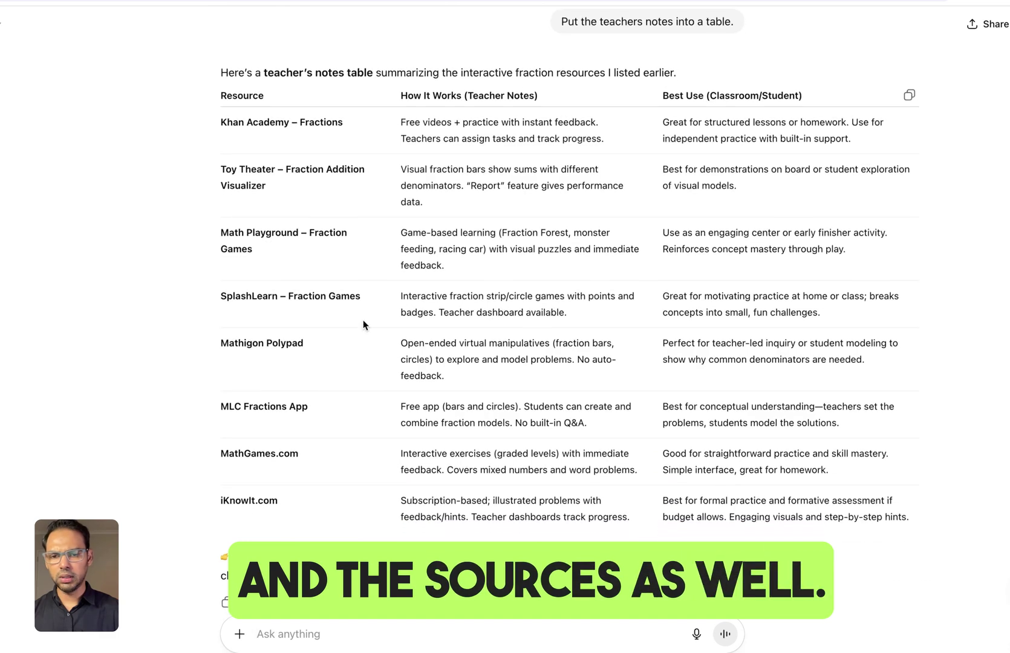
scroll(444, 493, "down", 4)
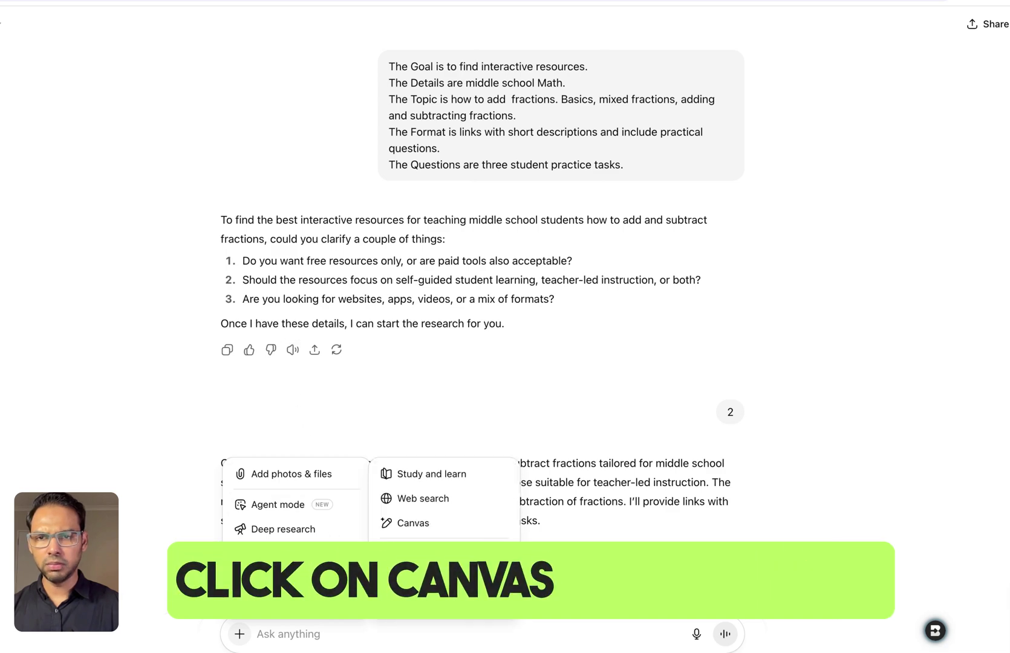
- In Canvas mode, send the 60-minute photosynthesis lesson-plan prompt copied from the slide table
left_click(417, 526)
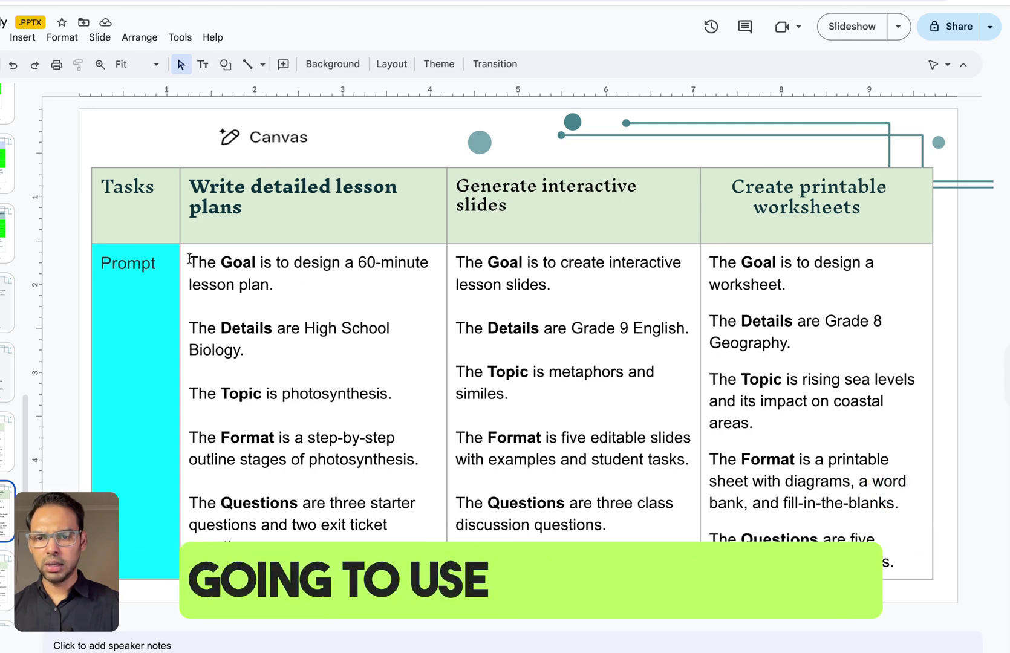
left_click_drag(189, 260, 308, 539)
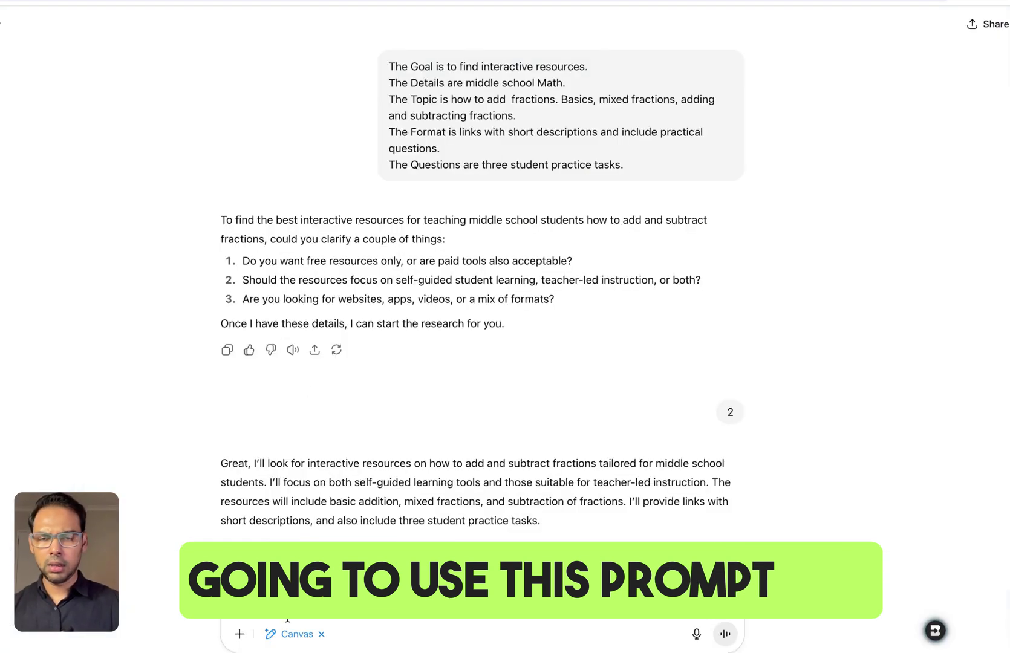
key("super+v")
key("Return")
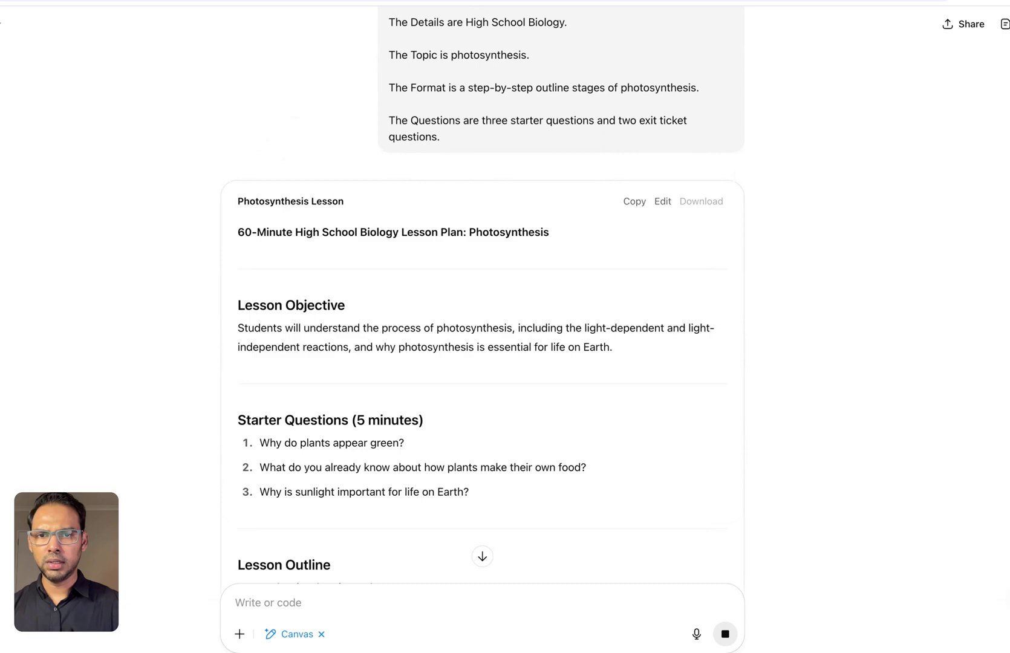
- Read through the photosynthesis lesson plan down to the exit ticket and differentiation sections
scroll(302, 530, "down", 2)
scroll(302, 530, "down", 2)
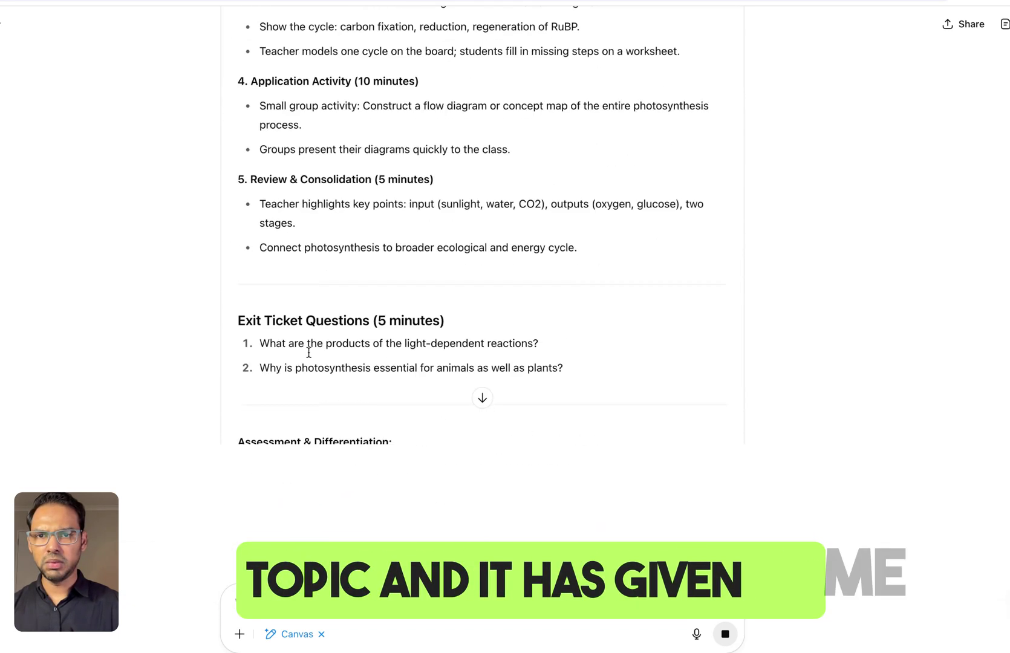
scroll(308, 352, "up", 10)
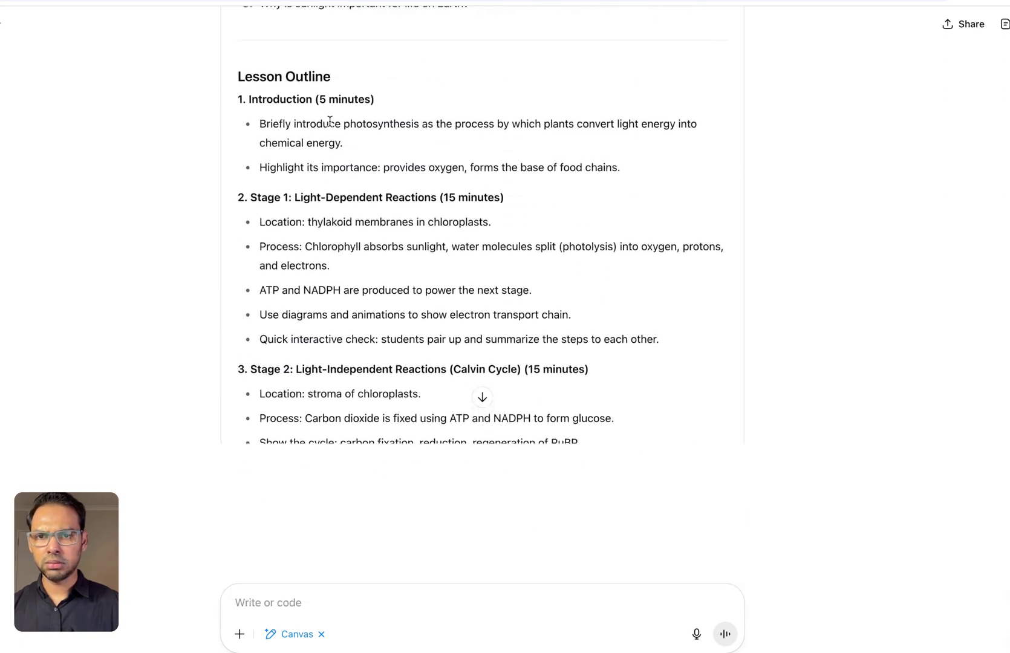
scroll(389, 178, "down", 3)
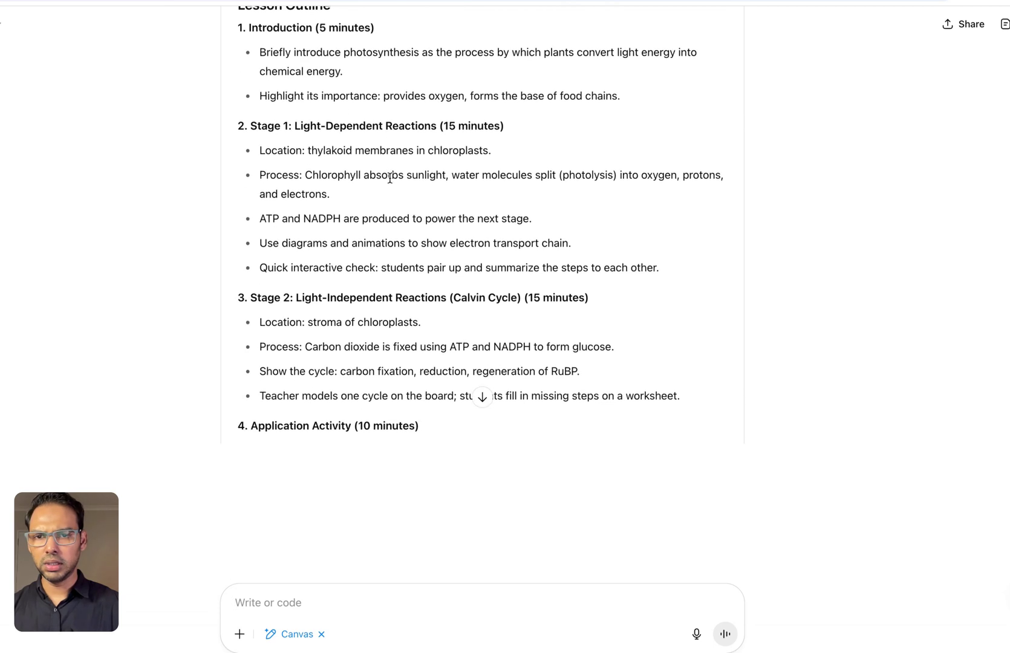
scroll(390, 178, "down", 5)
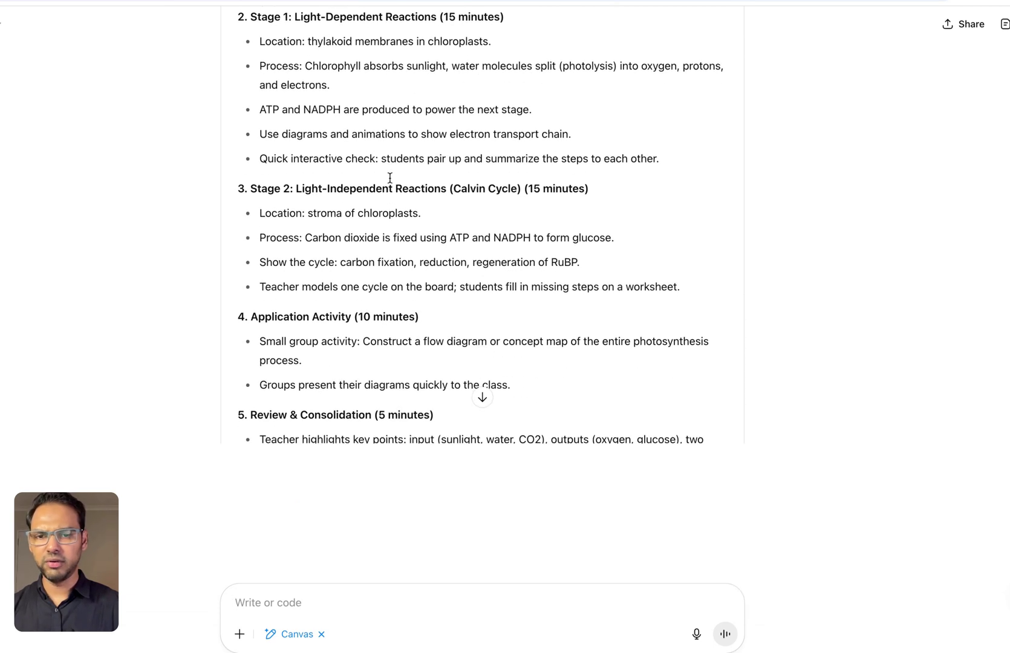
scroll(399, 261, "down", 1)
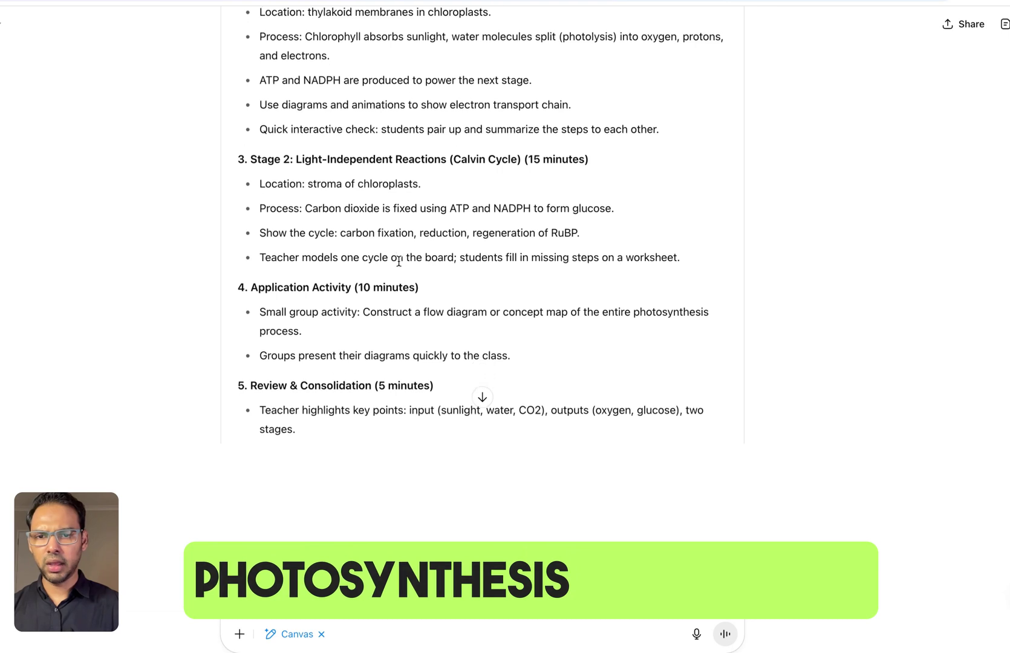
scroll(398, 261, "down", 10)
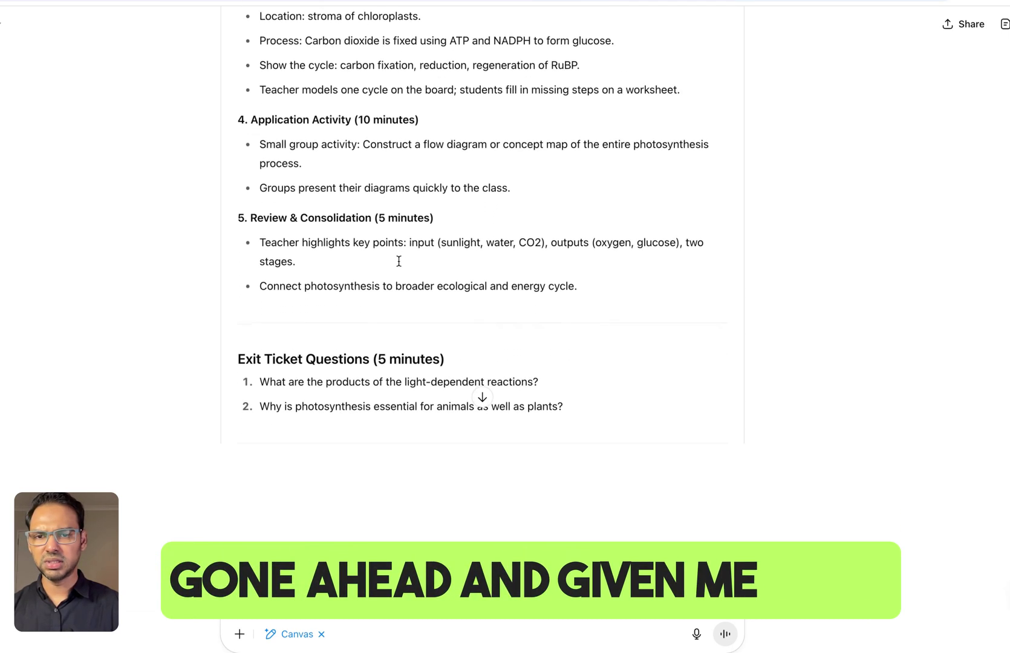
scroll(399, 261, "down", 3)
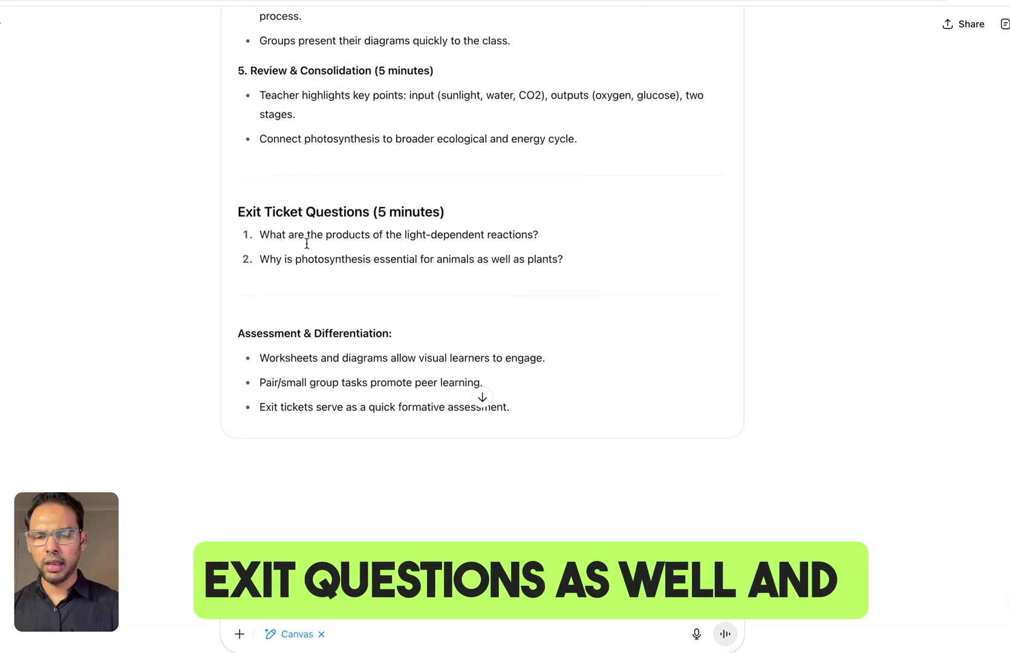
scroll(389, 301, "down", 6)
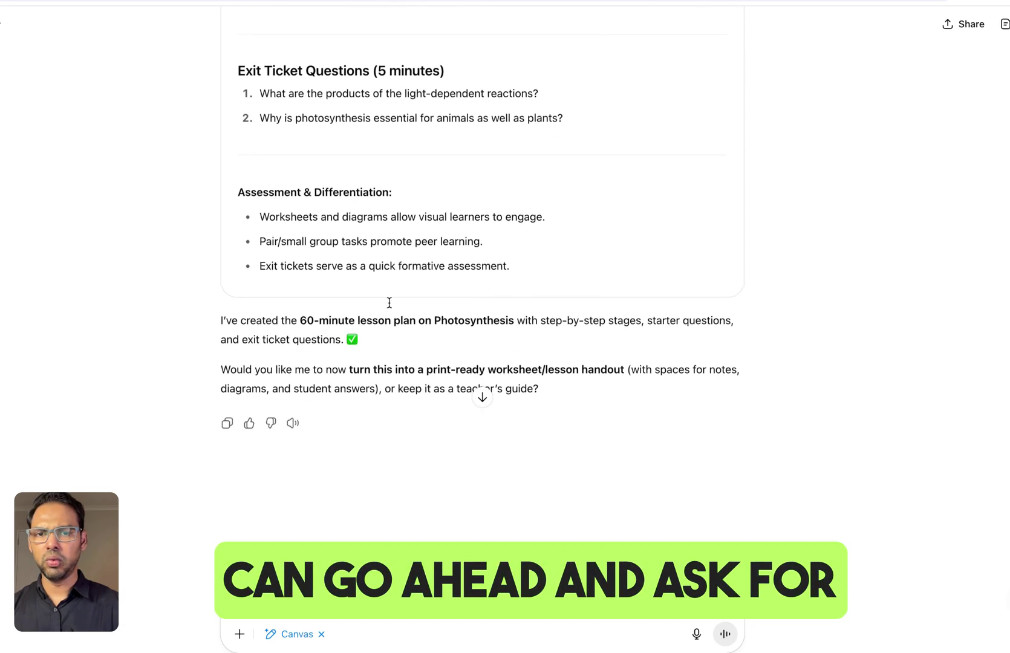
scroll(389, 304, "down", 1)
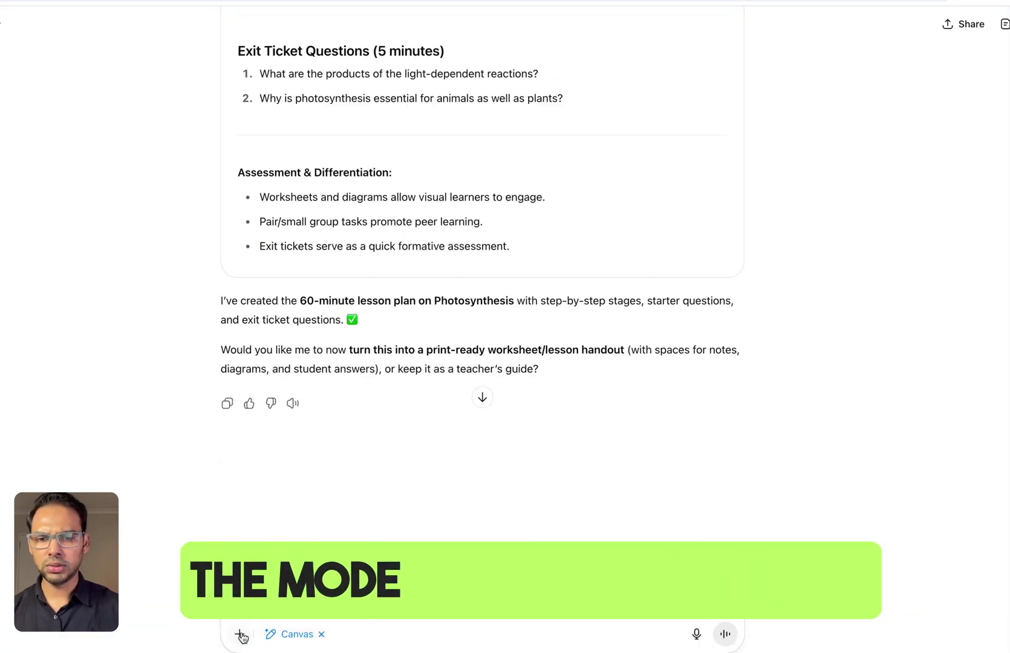
- In Study and learn mode, send the differentiated climate change reading activities prompt
mouse_move(278, 553)
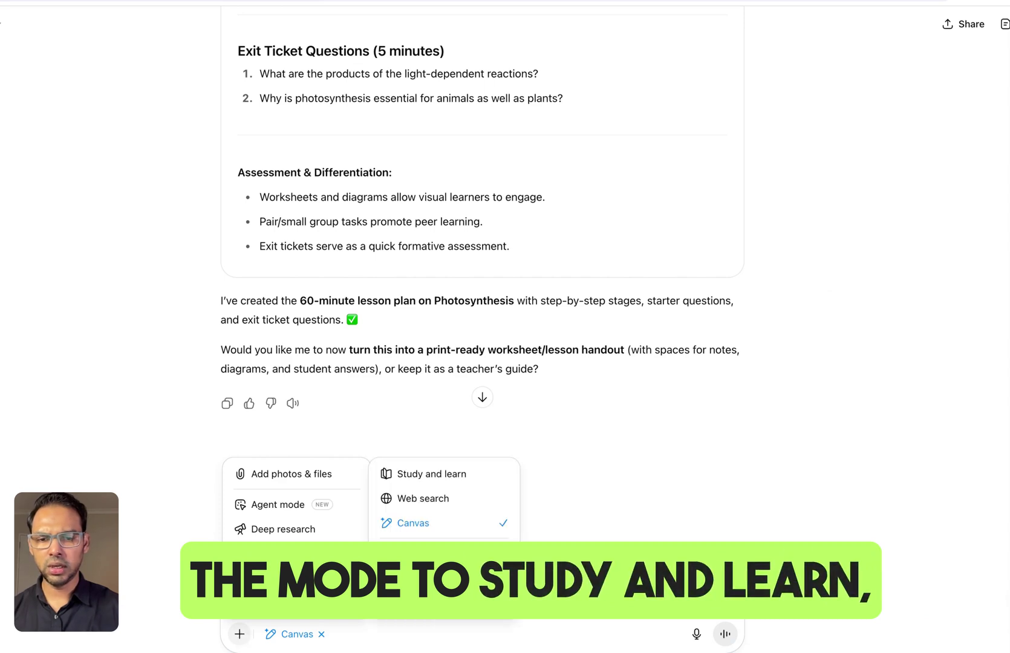
left_click(460, 481)
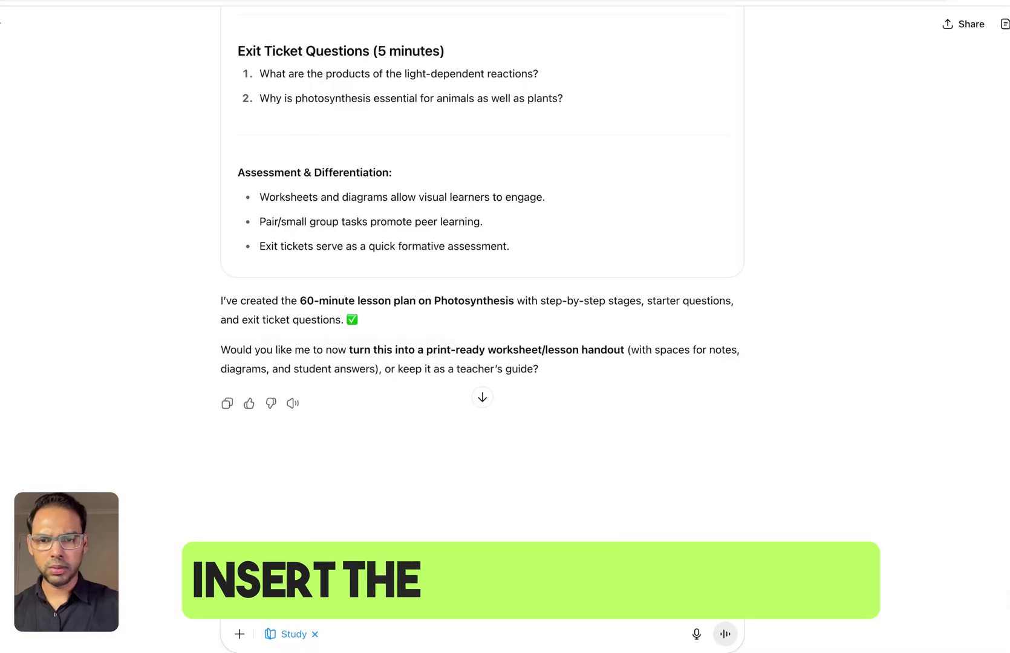
key("super+v")
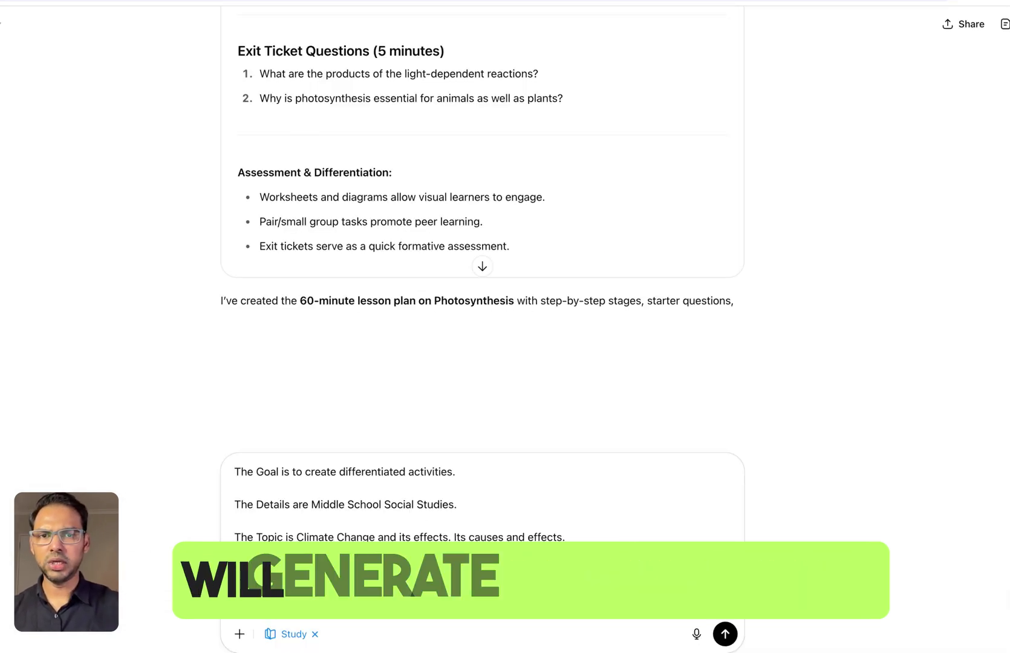
key("Return")
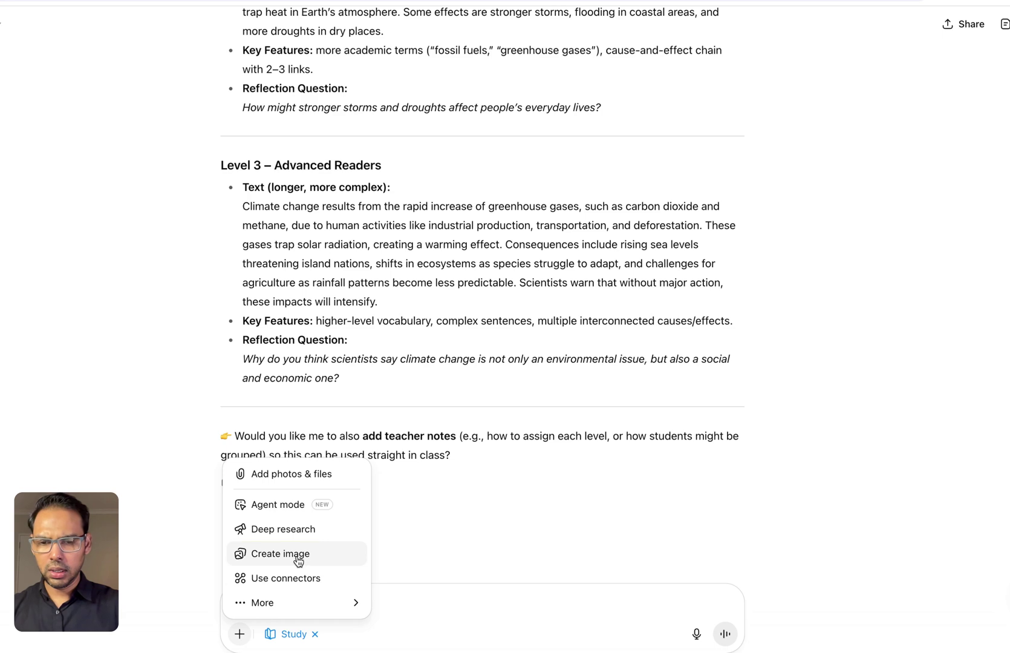
- In Create image mode, send the futuristic city writing-prompt poster request
left_click(297, 554)
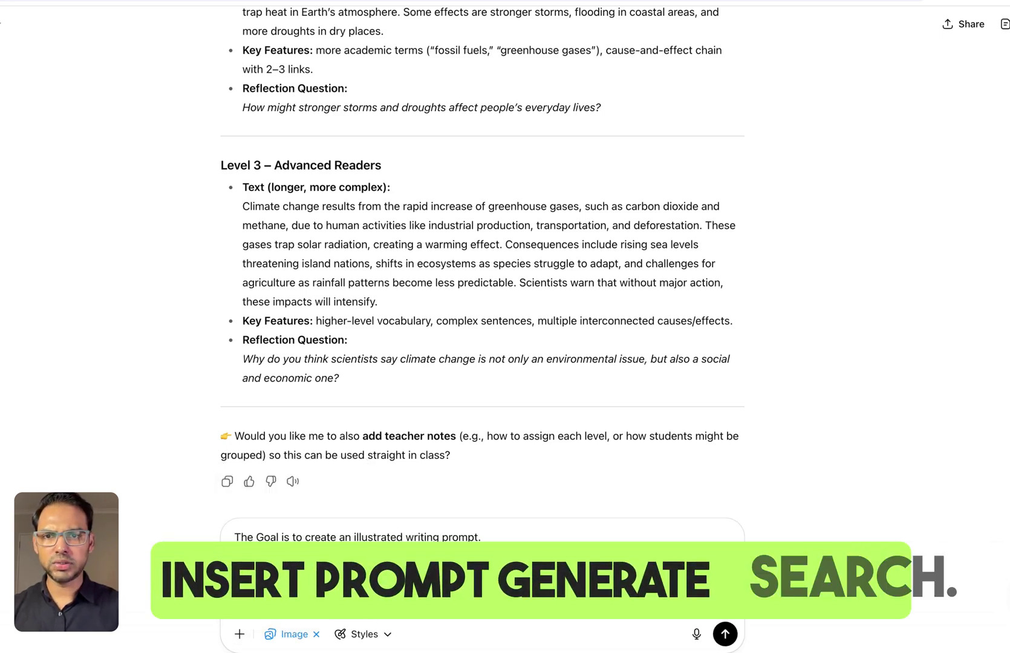
key("Return")
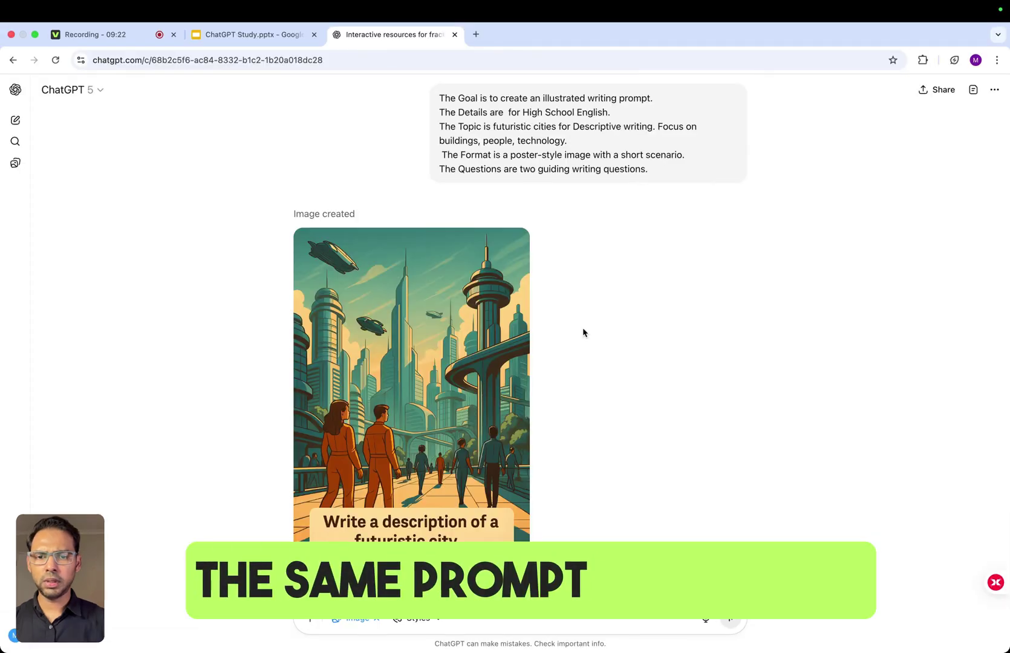
- Look through the futuristic city posters in different styles and their explanations
scroll(583, 332, "down", 1)
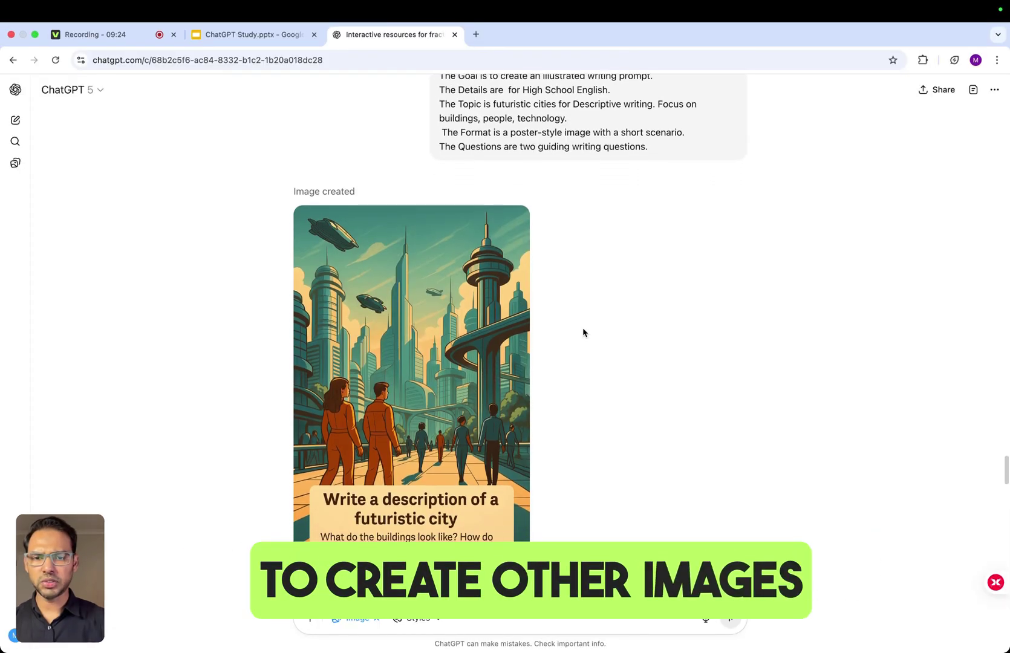
scroll(583, 332, "down", 6)
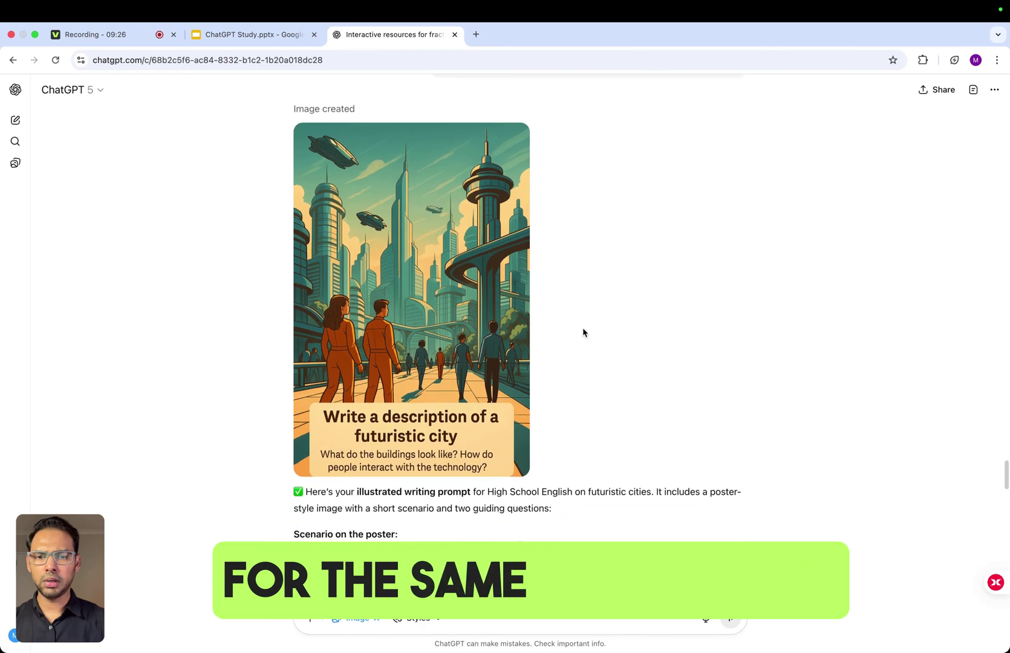
scroll(582, 327, "down", 13)
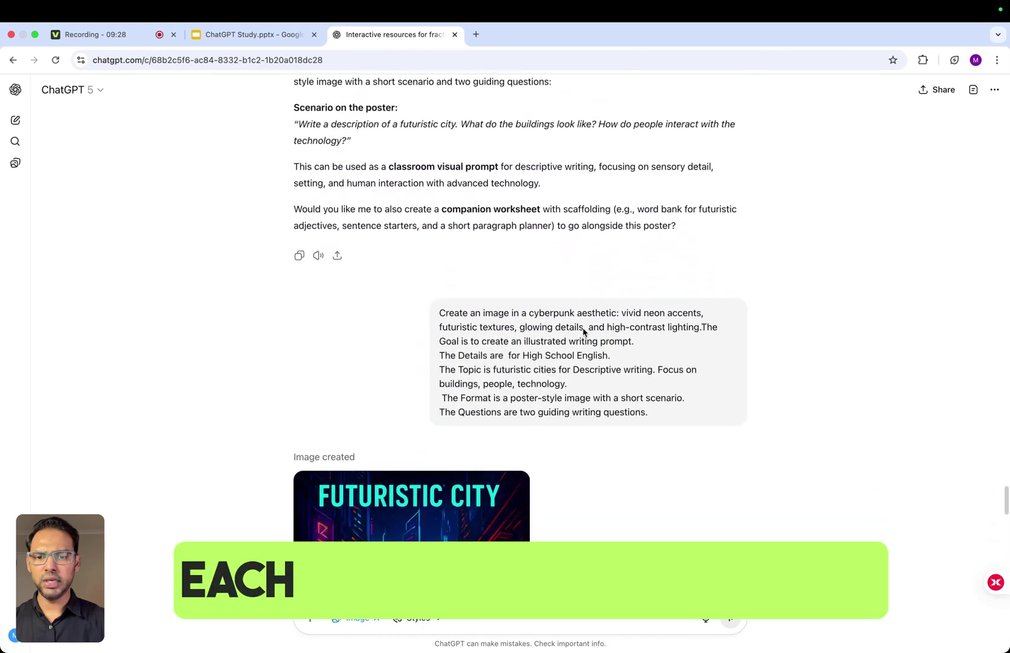
scroll(583, 328, "down", 16)
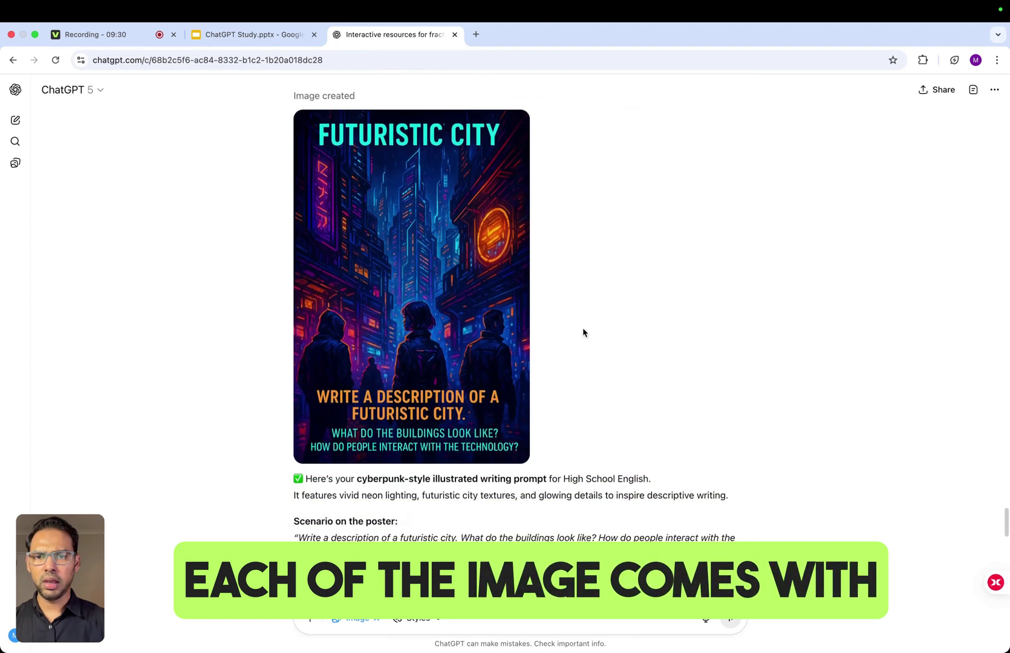
scroll(583, 328, "down", 3)
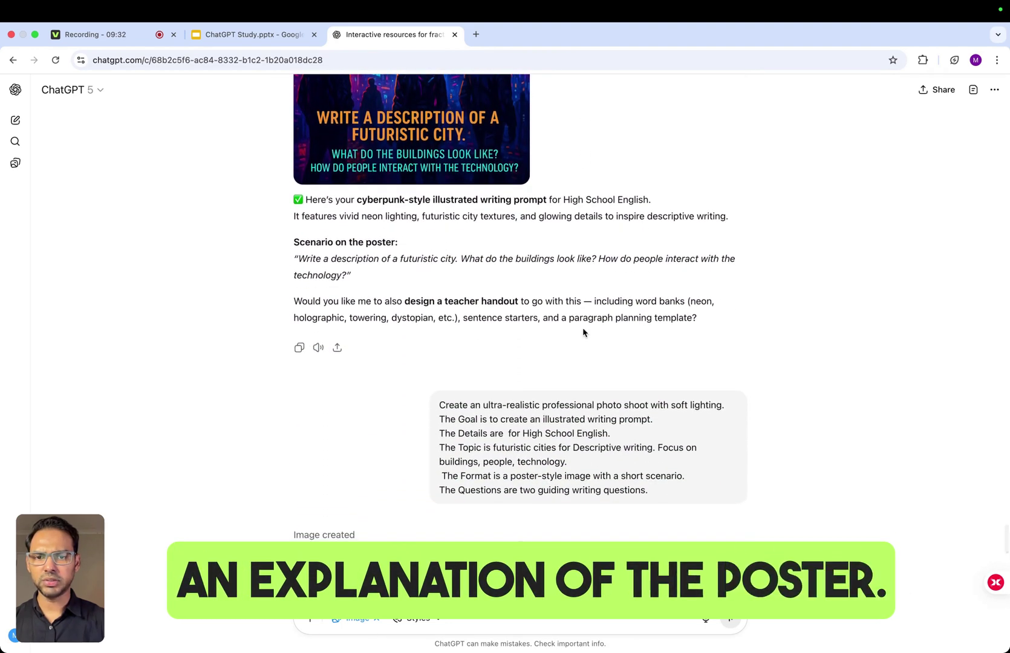
scroll(583, 328, "up", 2)
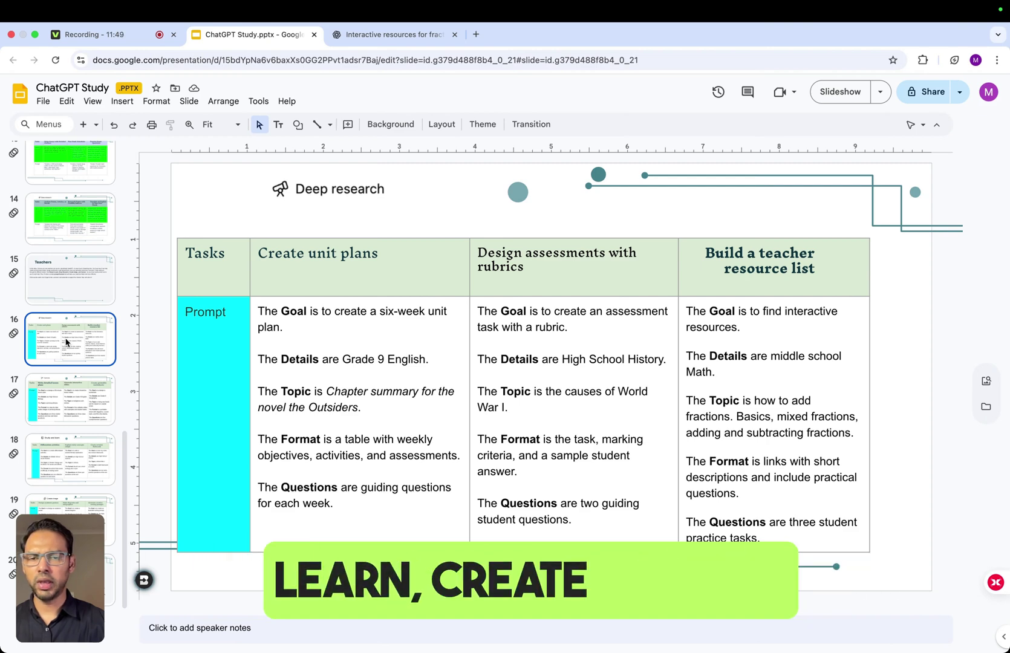
- Advance past the Canvas and Study and learn slides to the GDTFR formula slide
key("Down")
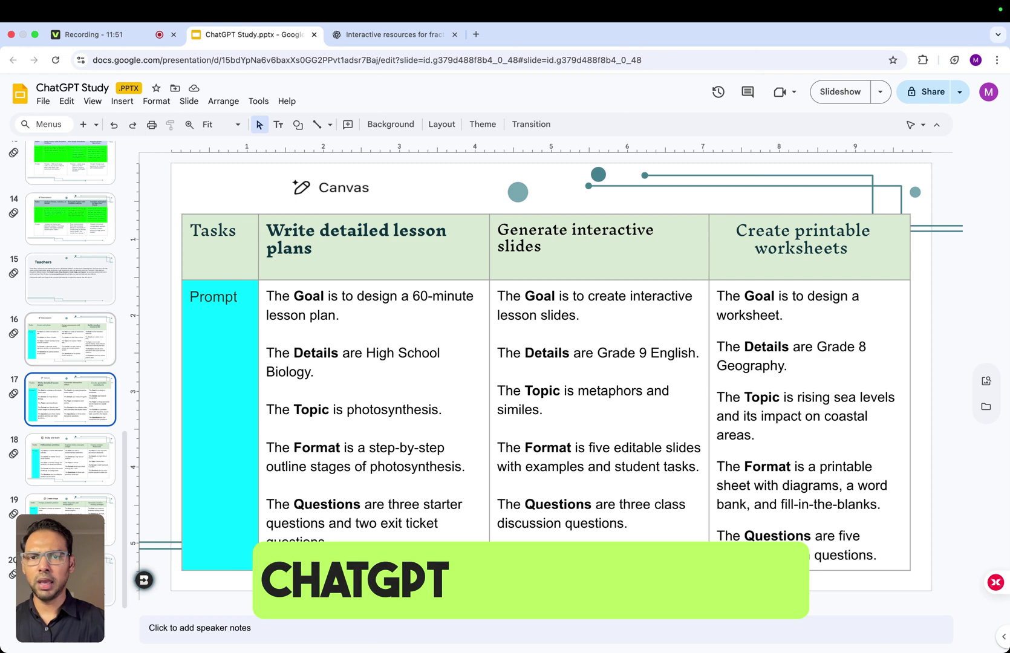
key("Down")
key("Down")
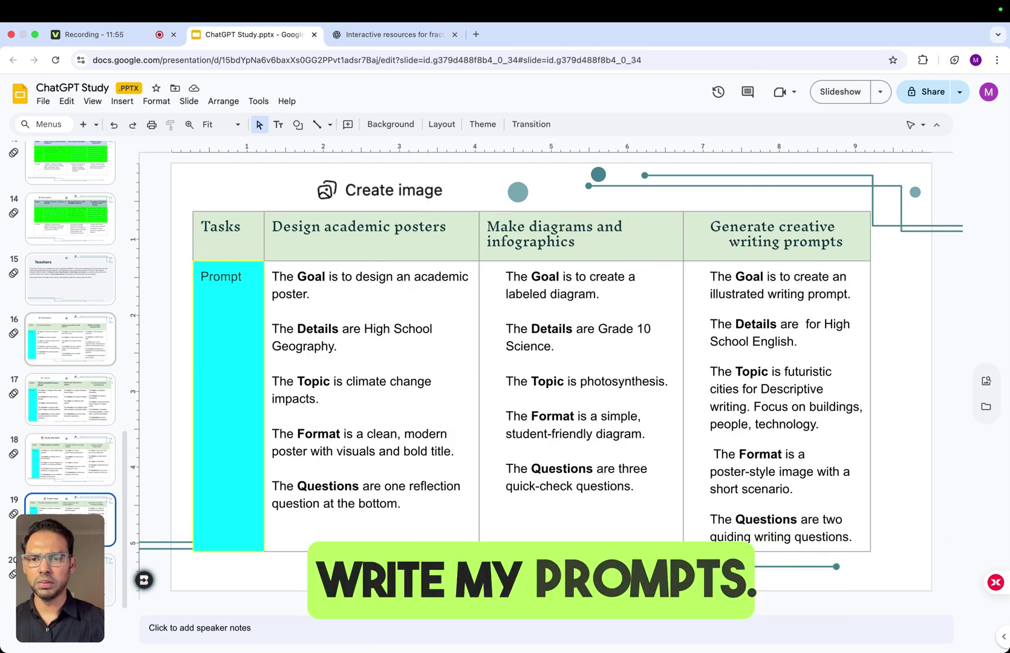
key("Down")
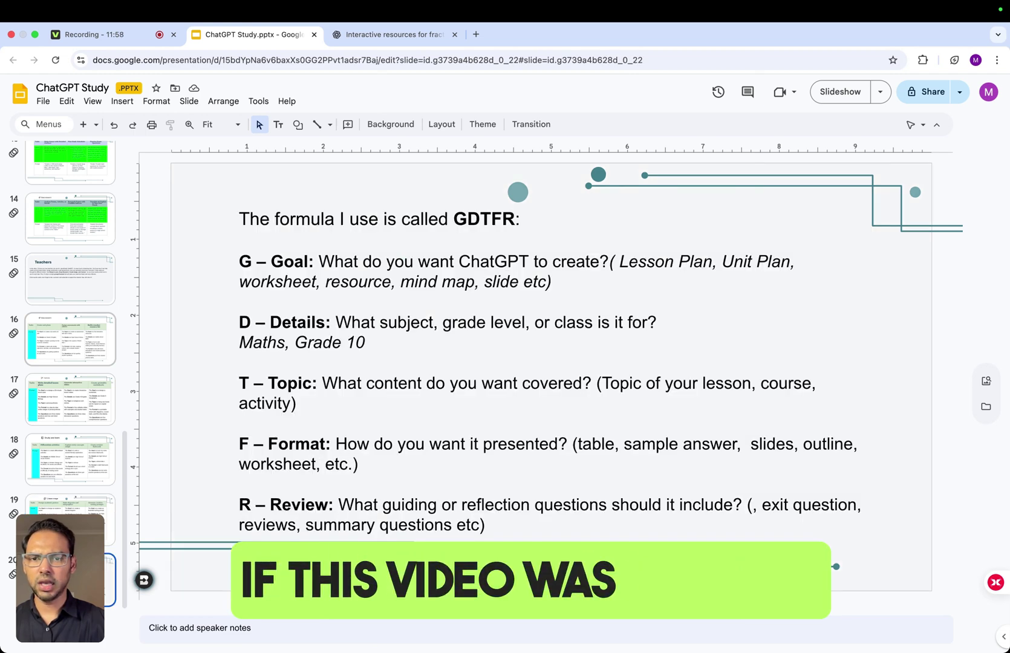